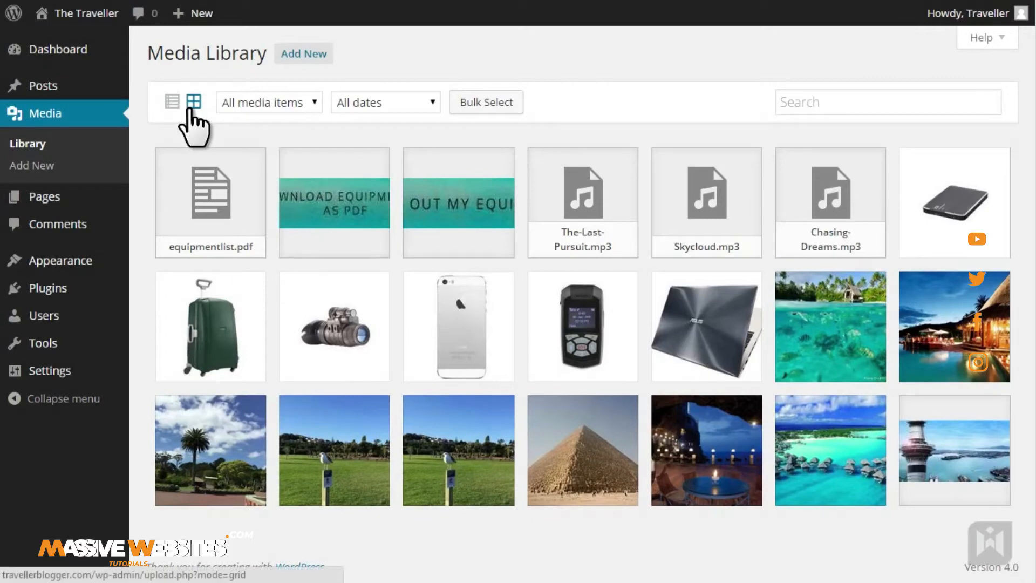
Switch the media library to list view and check its available screen options.
left_click(173, 105)
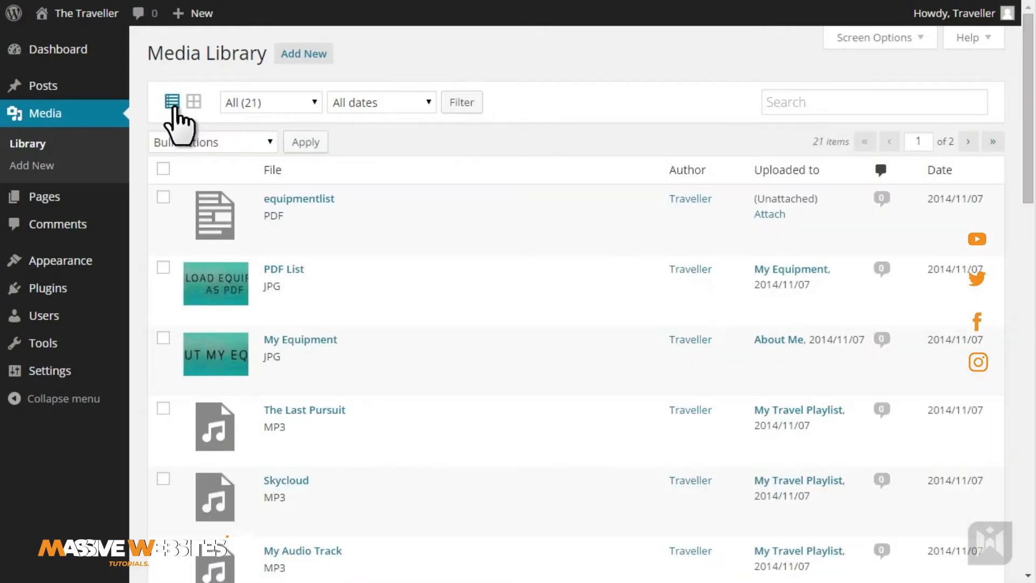
left_click(840, 47)
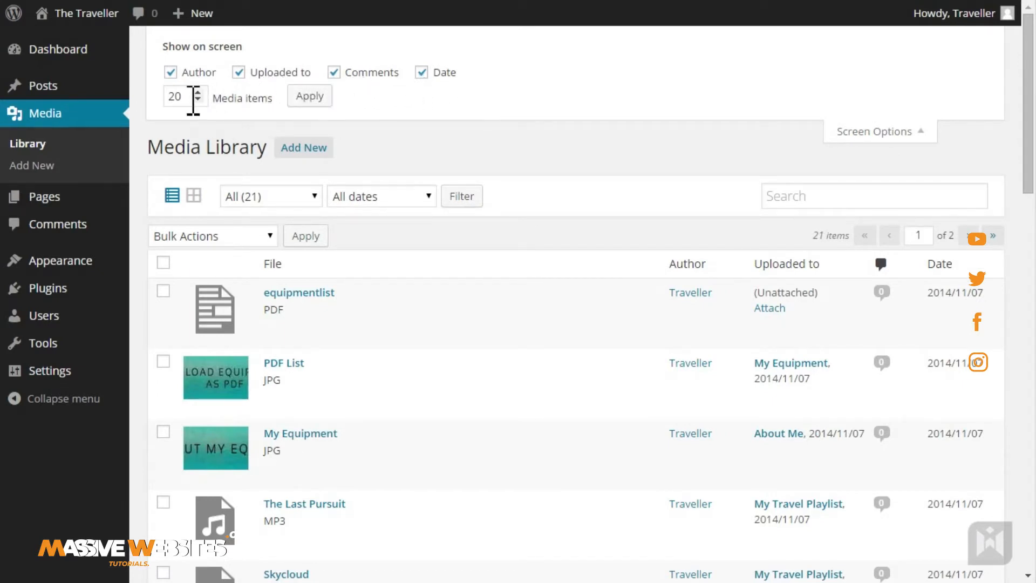
left_click(833, 132)
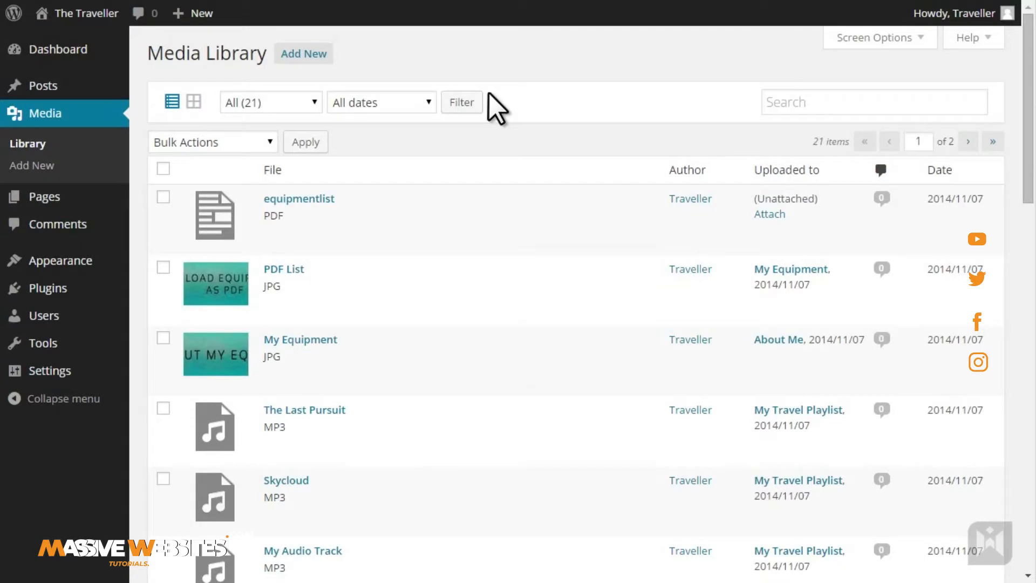
Examine the media library's date and media type filters, its search field, and the actions offered for the equipmentlist item.
left_click(416, 102)
left_click(381, 107)
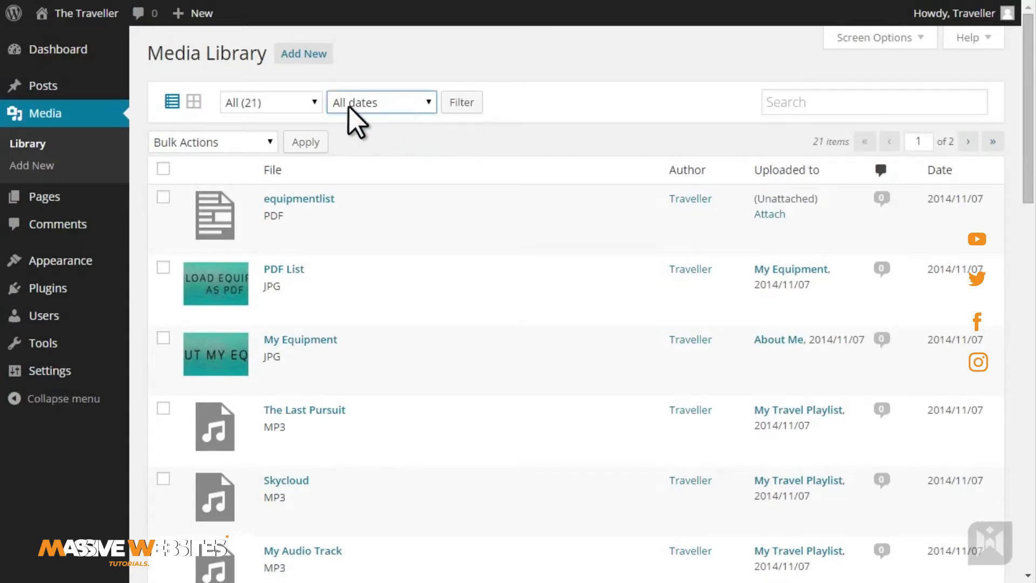
left_click(311, 105)
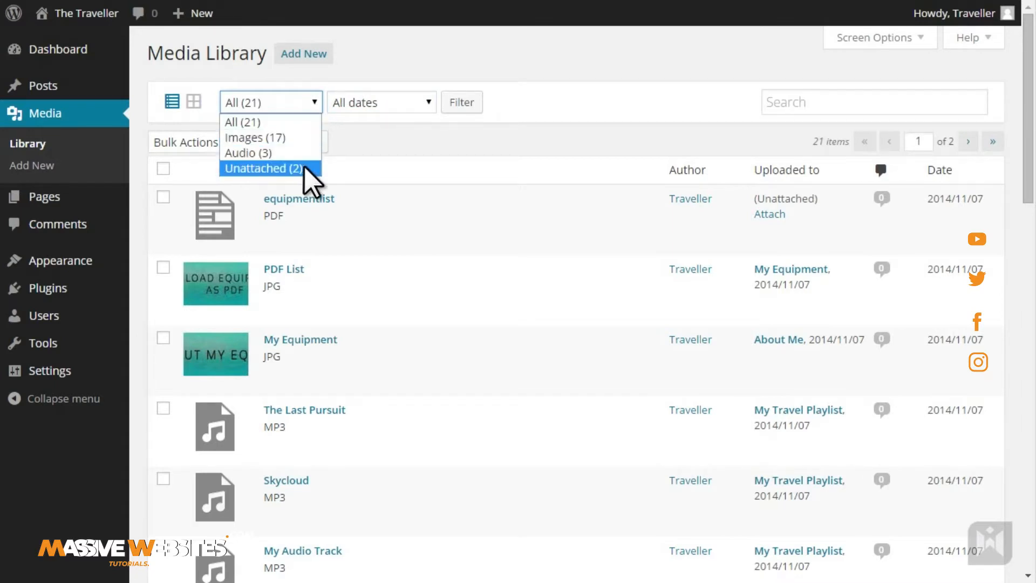
left_click(439, 141)
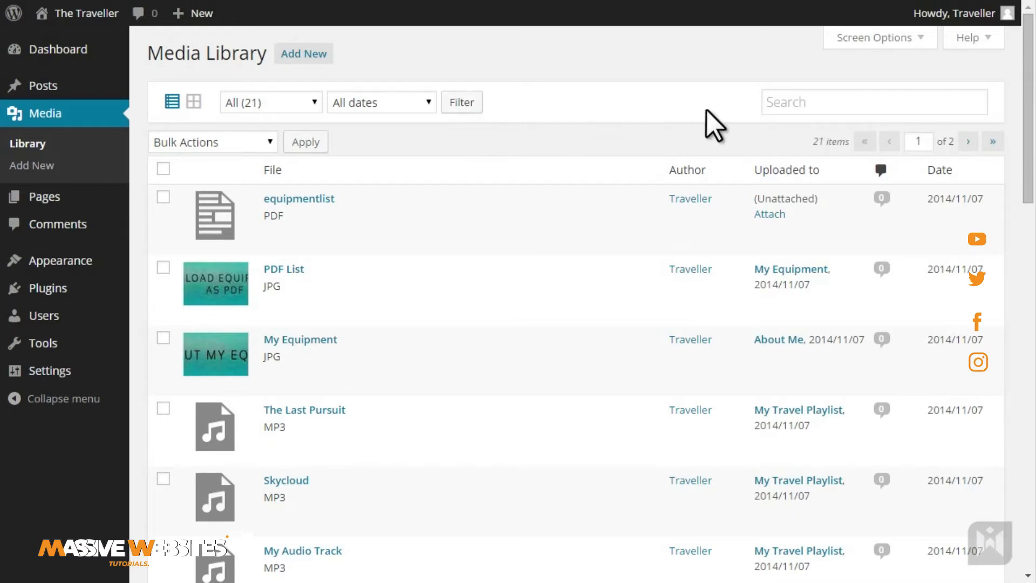
left_click(880, 108)
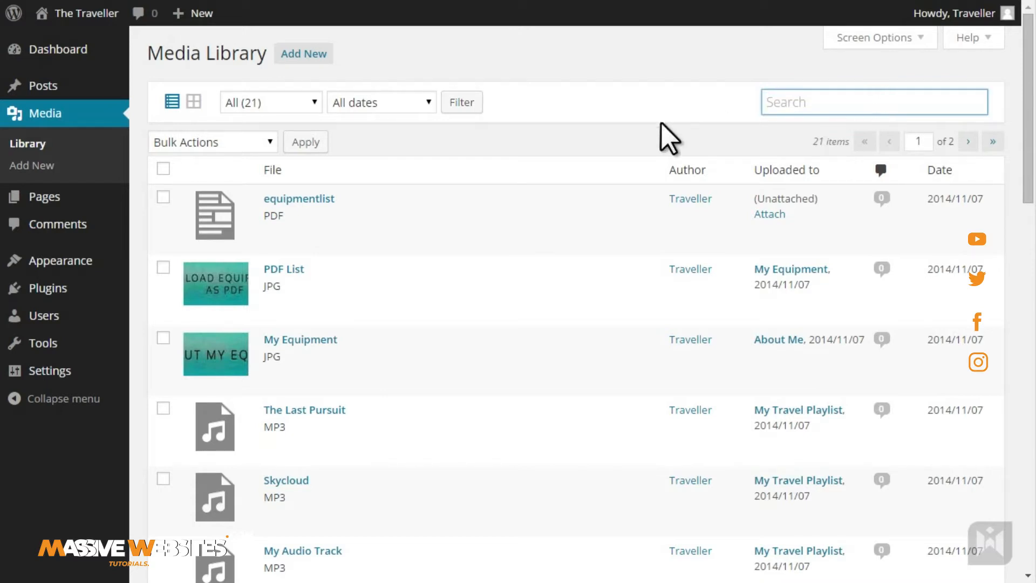
left_click(569, 143)
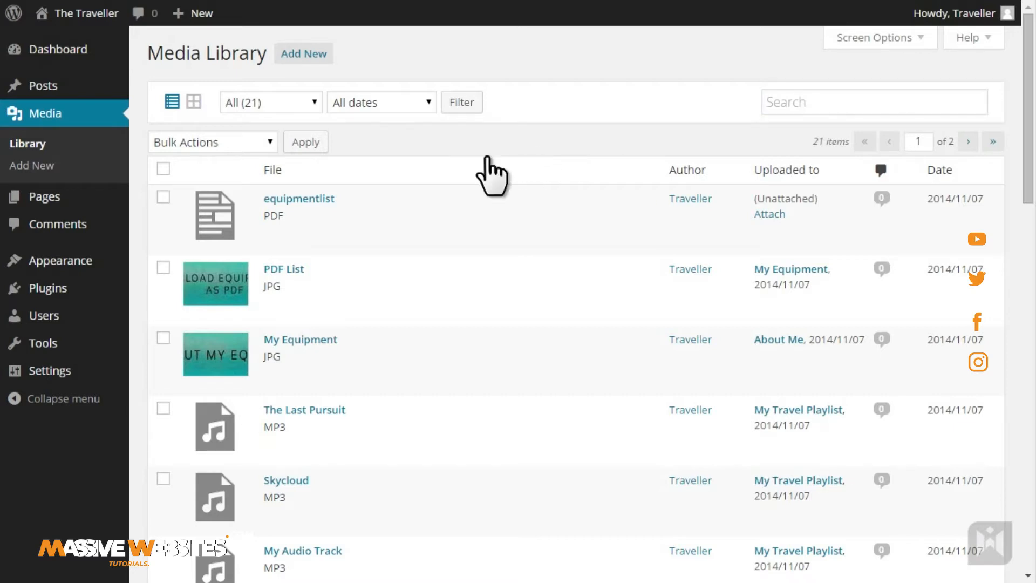
mouse_move(433, 202)
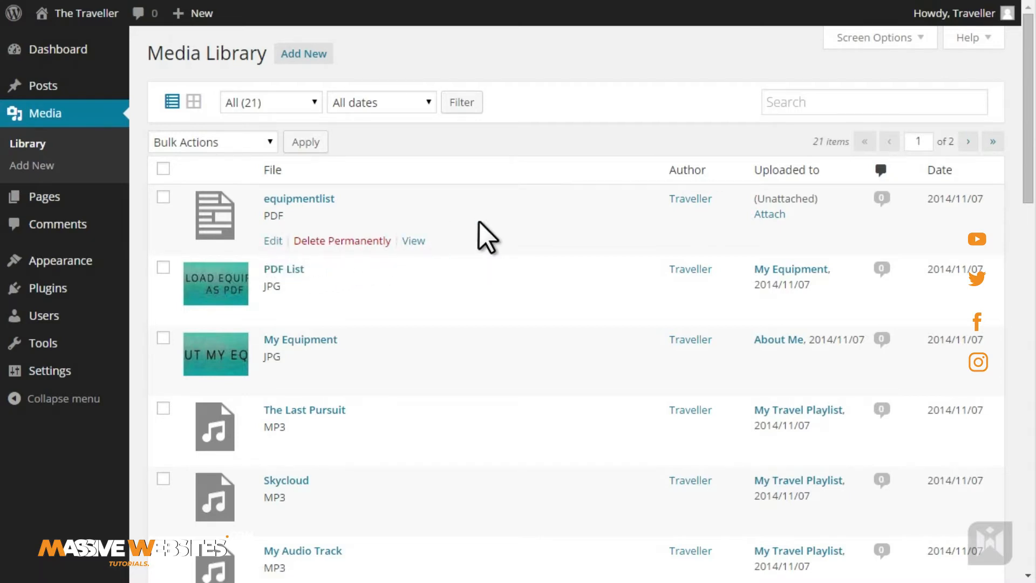
Try to choose gal_samsonite_aeris.jpg for a new media upload with the multi-file uploader.
left_click(324, 63)
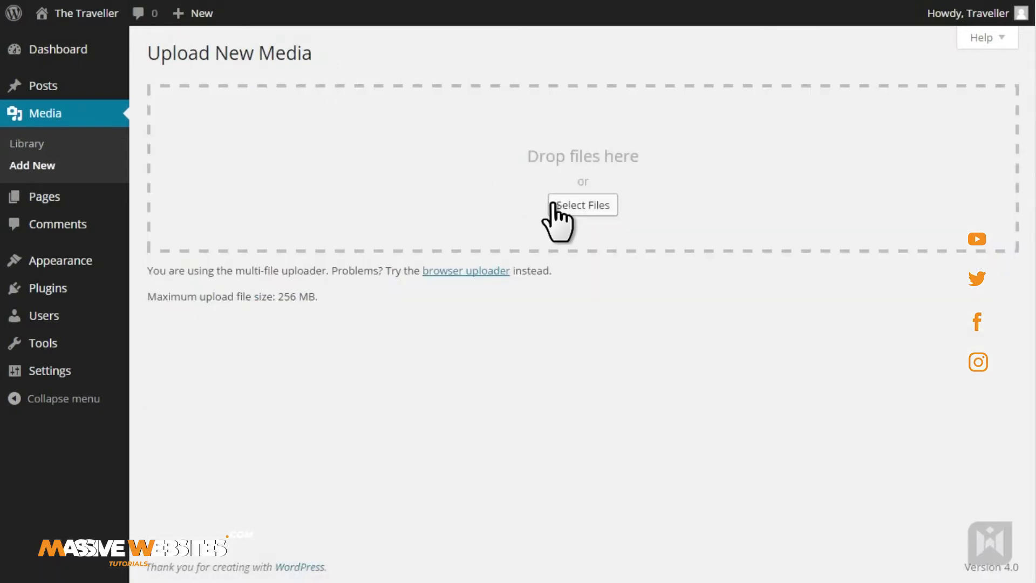
left_click(553, 204)
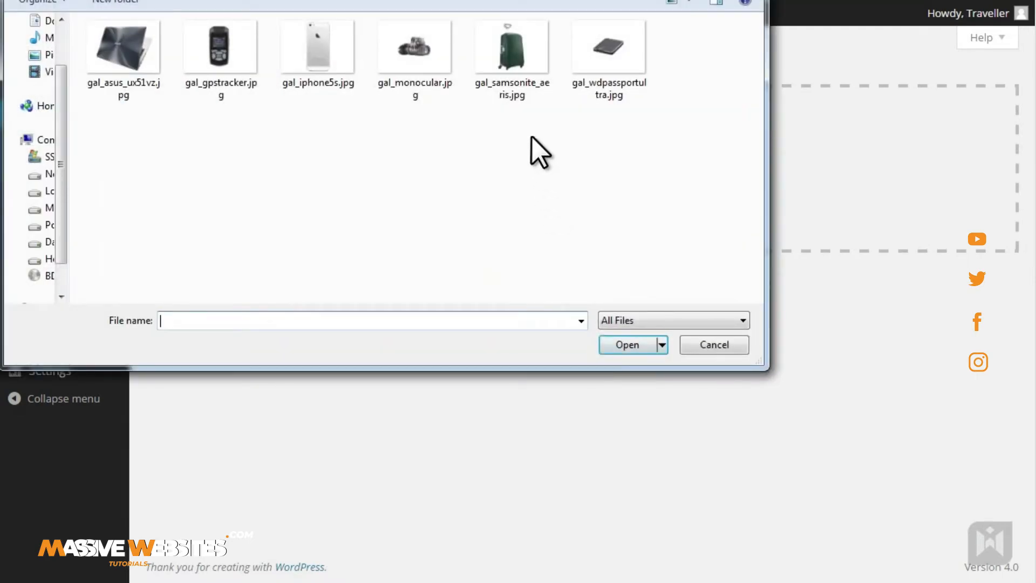
left_click(521, 81)
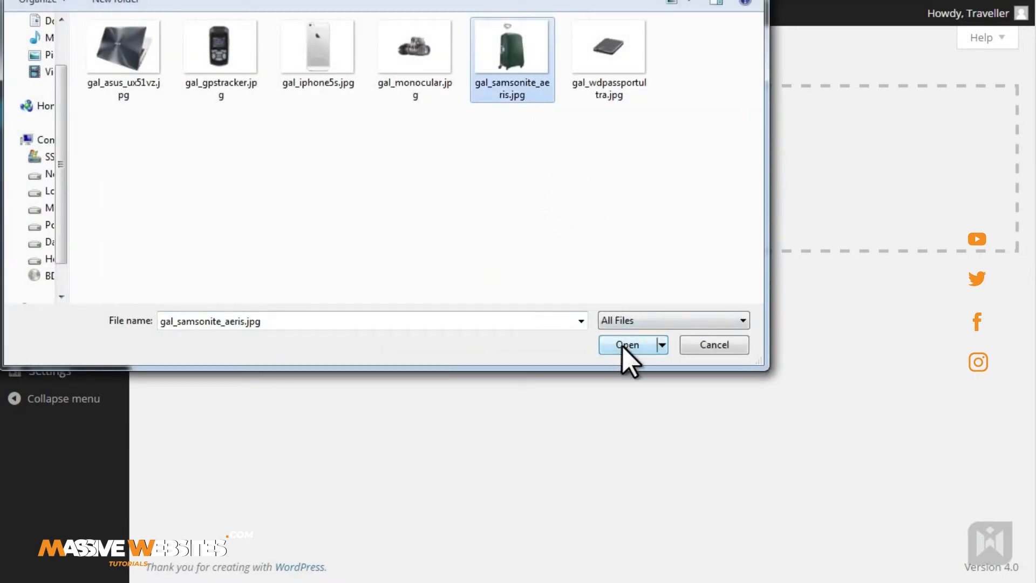
left_click(735, 349)
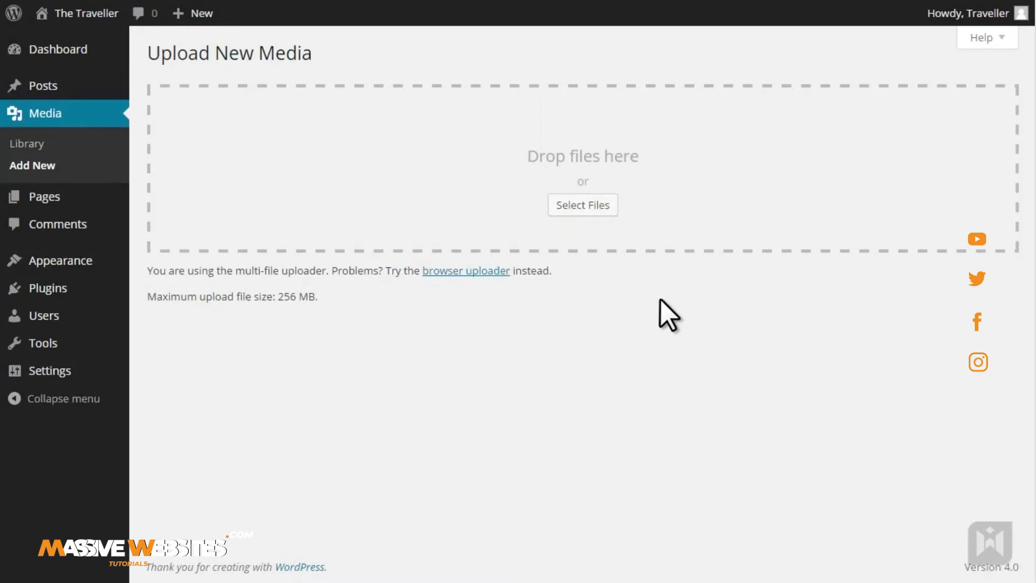
Look at the browser uploader and its file chooser, and return to the multi-file uploader.
left_click(493, 272)
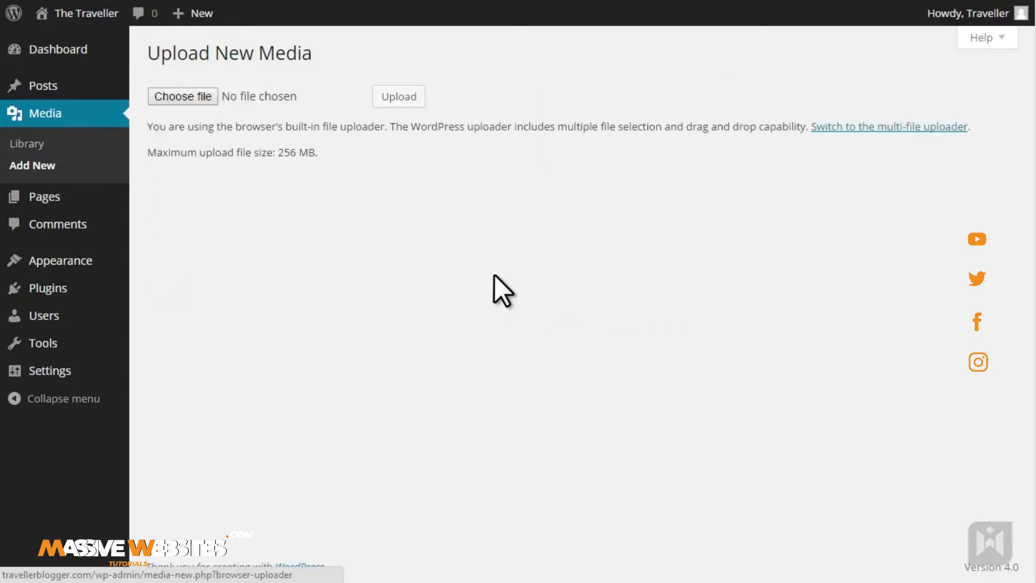
left_click(191, 102)
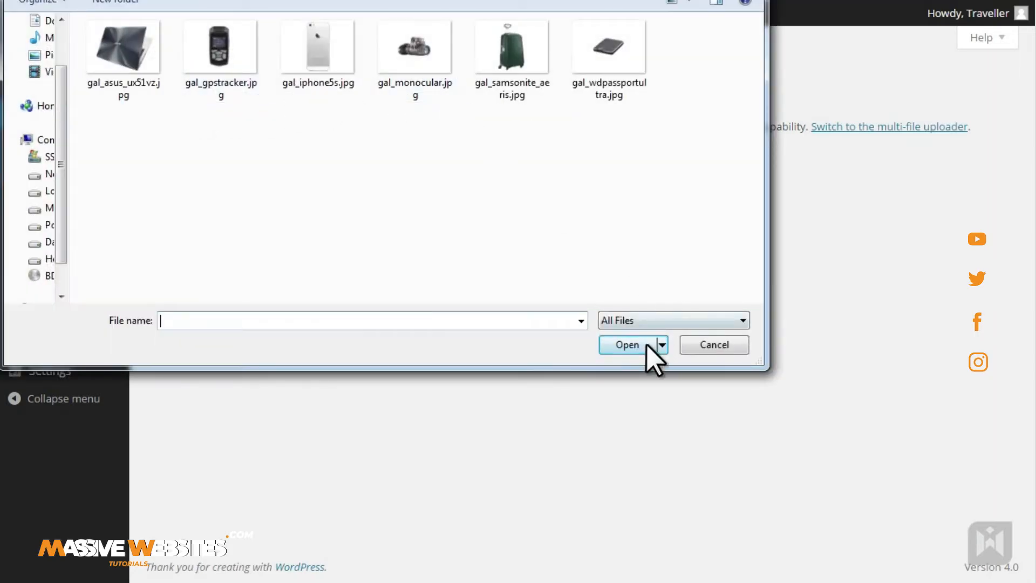
left_click(697, 348)
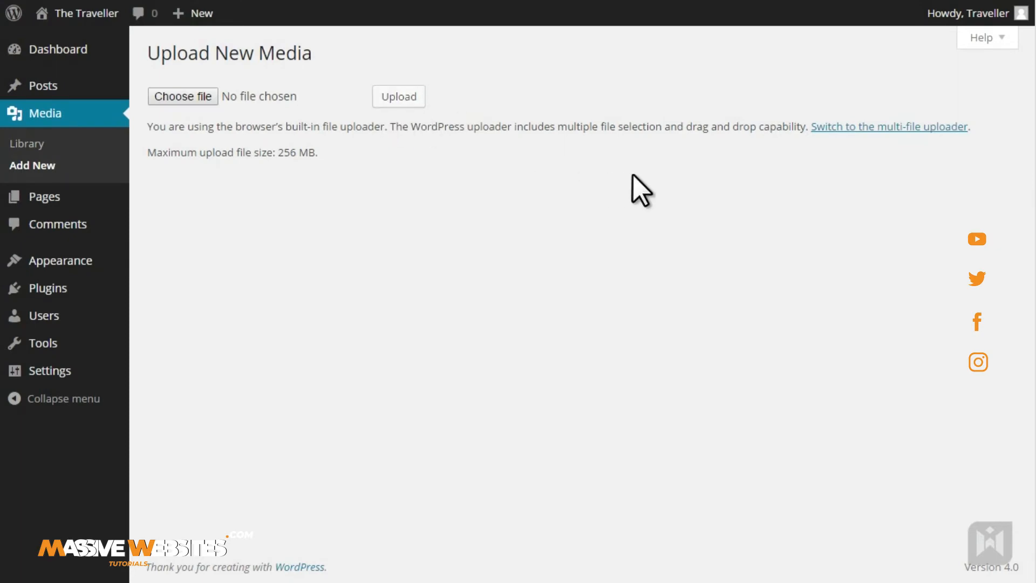
left_click(837, 127)
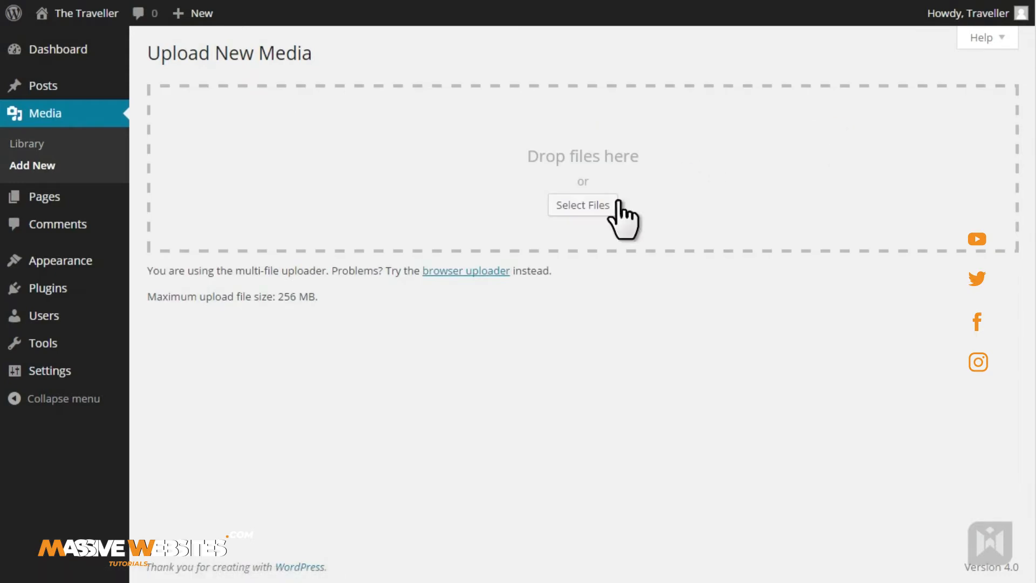
left_click(491, 272)
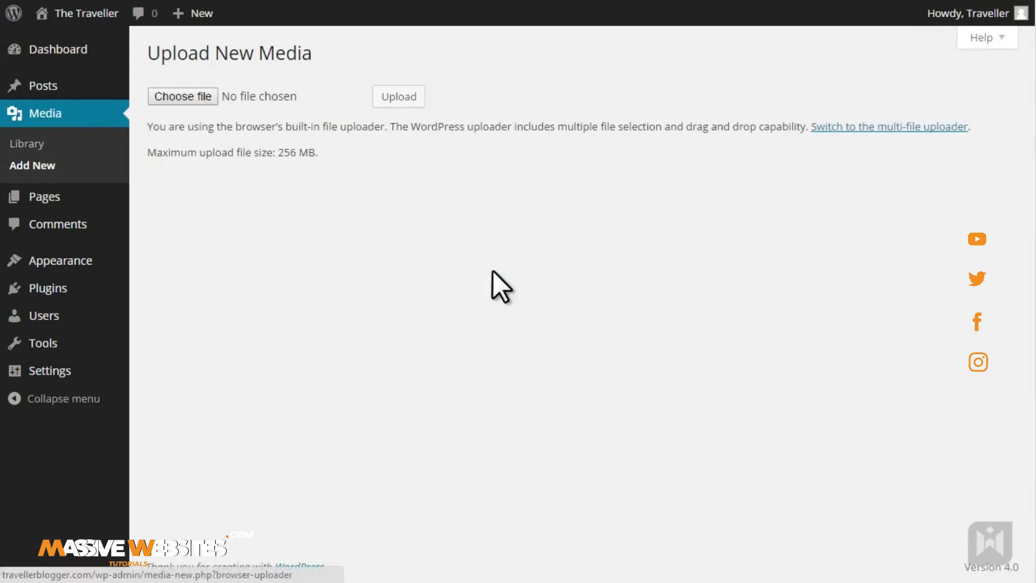
left_click(814, 128)
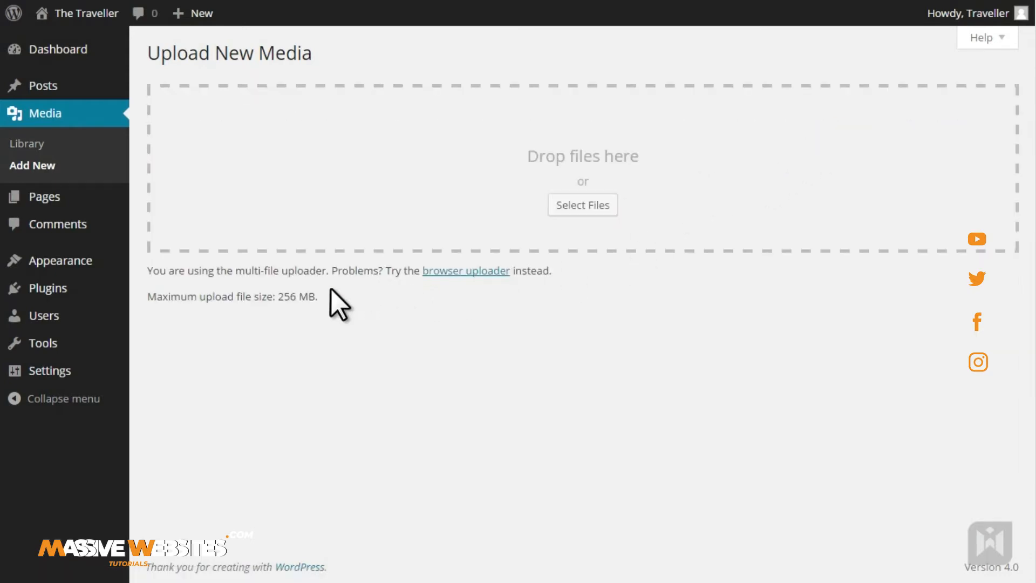
Open the equipmentlist PDF from the media library for editing and set its caption to "My Equipment List".
left_click(106, 115)
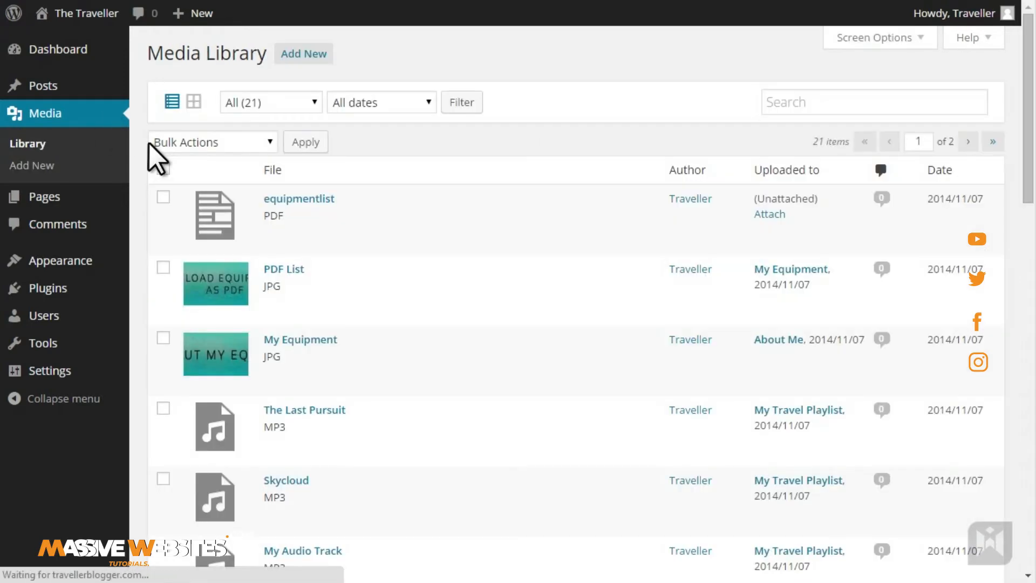
mouse_move(328, 215)
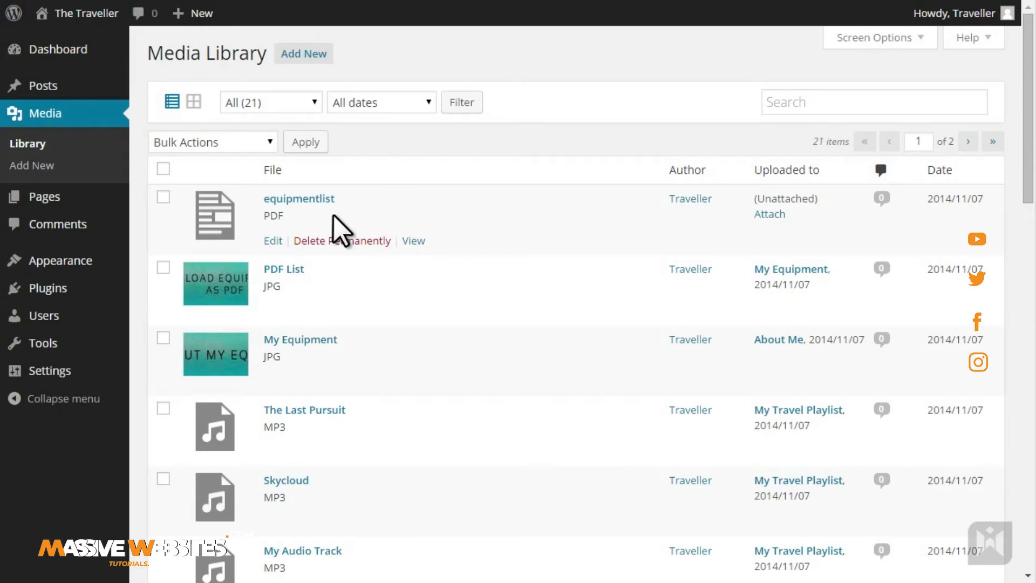
left_click(276, 239)
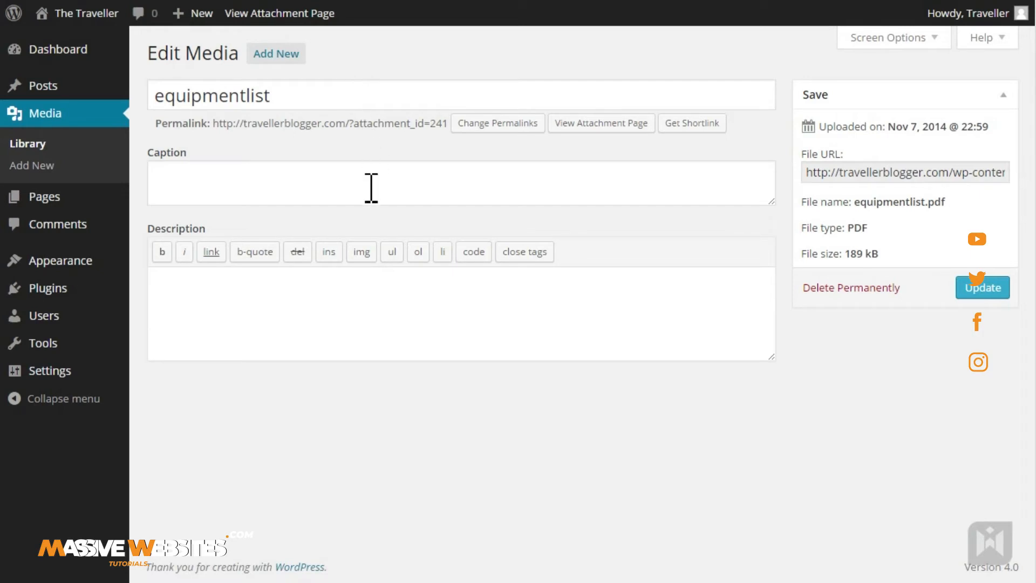
left_click(387, 190)
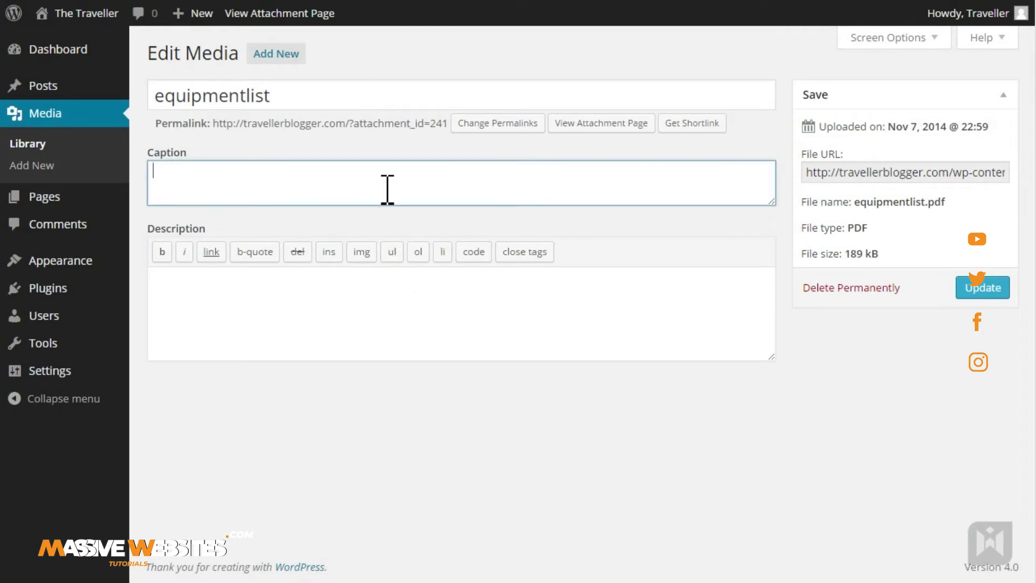
type("My Equipment List")
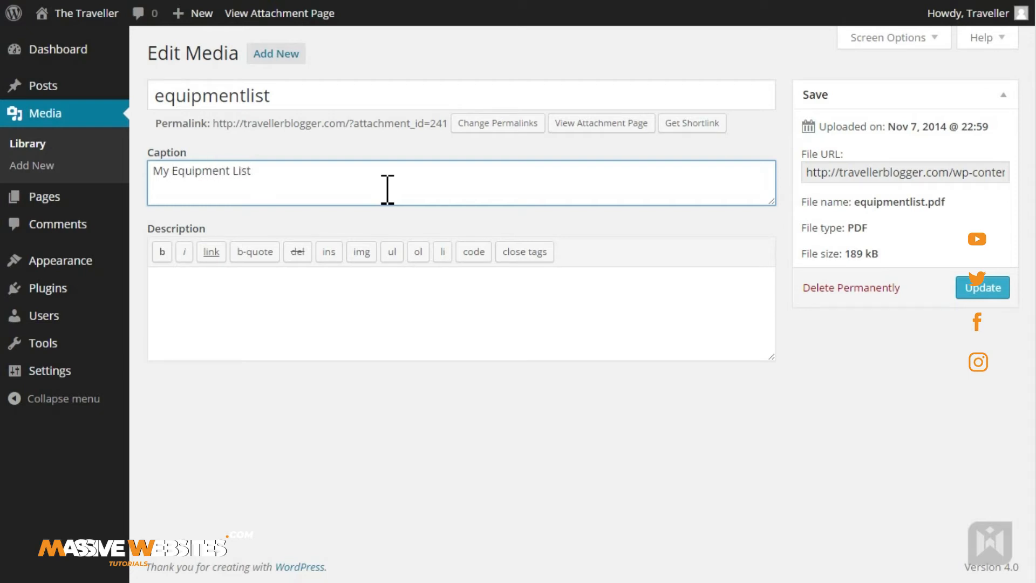
Copy the caption "My Equipment List" into the PDF's description and update the media item.
left_click_drag(342, 185, 143, 178)
key("ctrl+c")
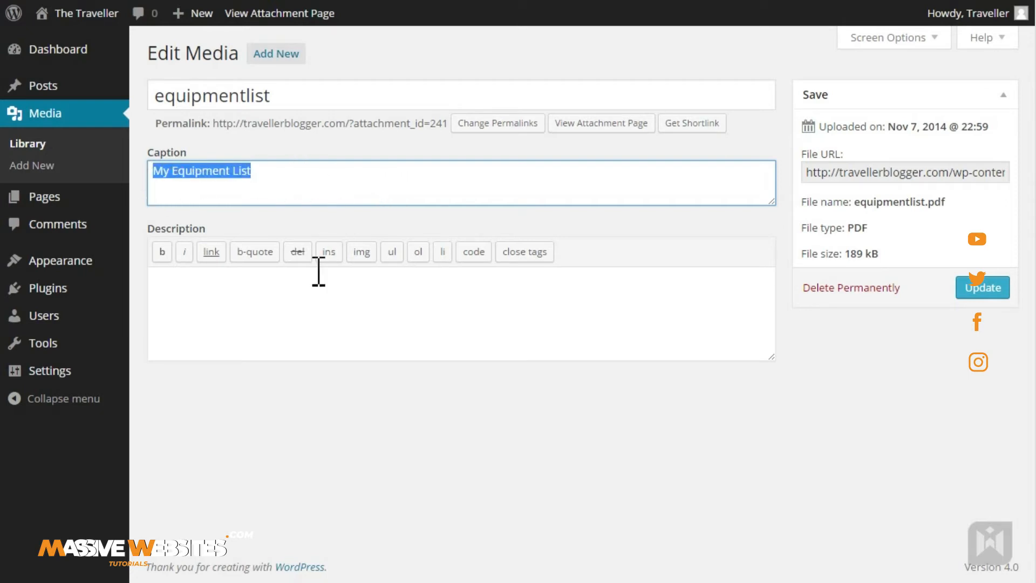
left_click(310, 303)
key("ctrl+v")
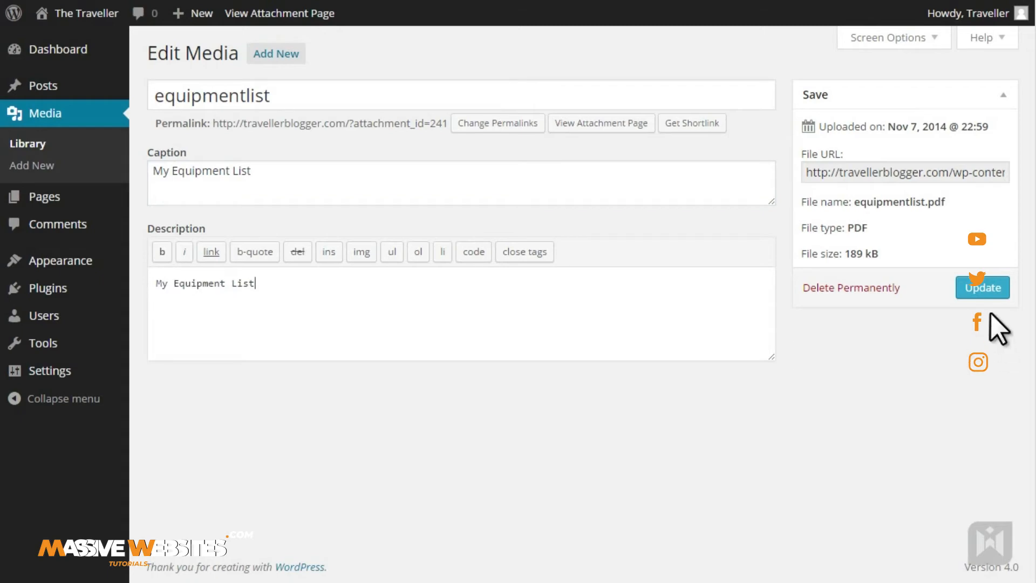
left_click(963, 290)
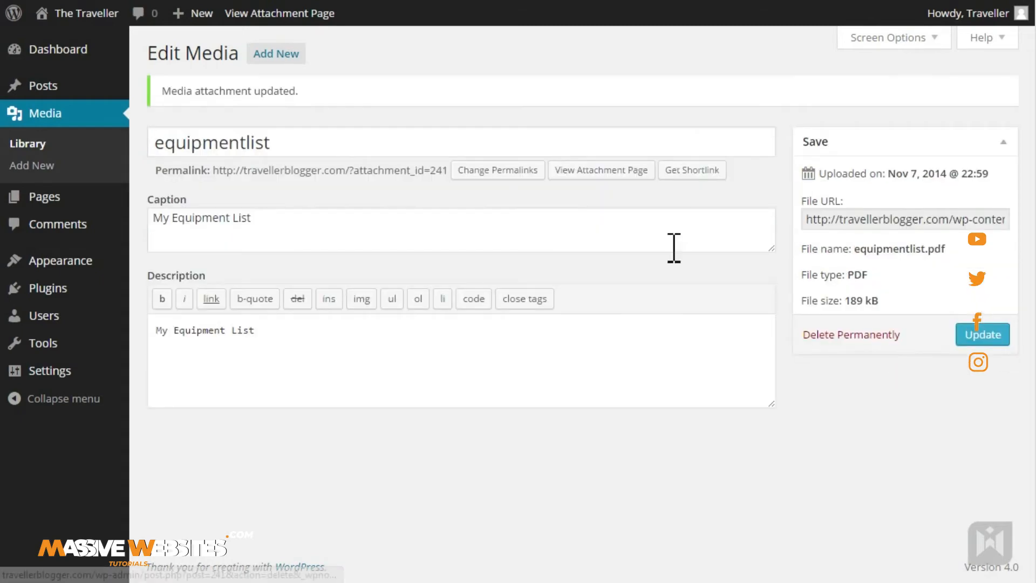
Open the PDF List image from the media library for editing and set its caption and description to "Download Equipment List as PDF".
left_click(96, 113)
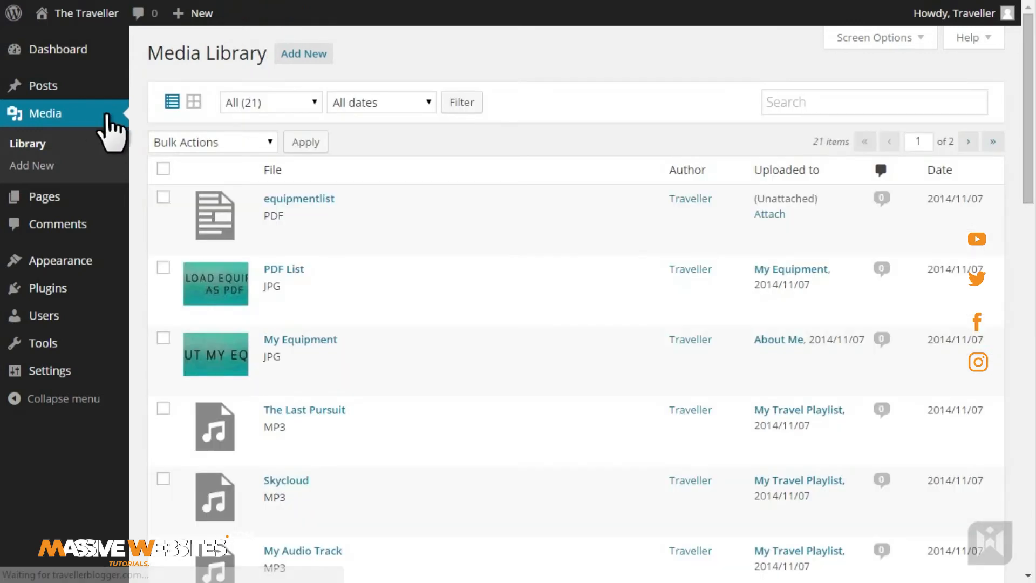
mouse_move(226, 266)
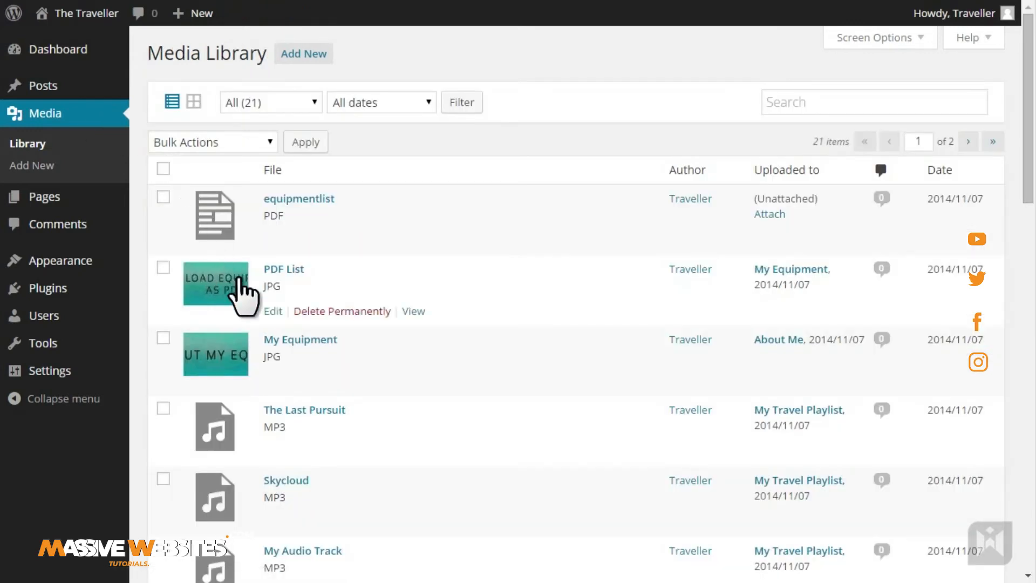
left_click(280, 309)
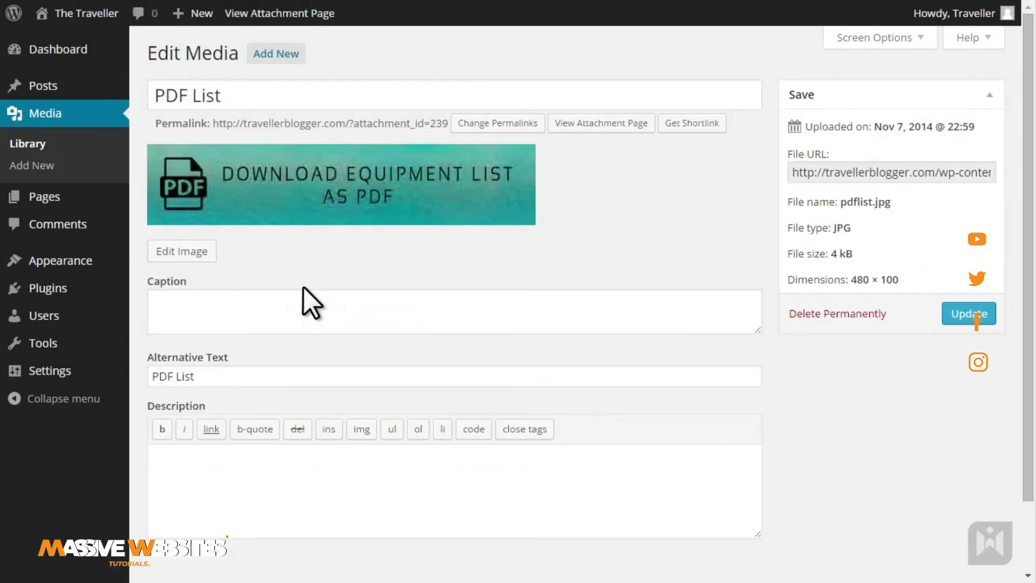
left_click(301, 296)
type("Download Equipment List as PDF")
left_click(317, 462)
type("Download Equipment List as PDF")
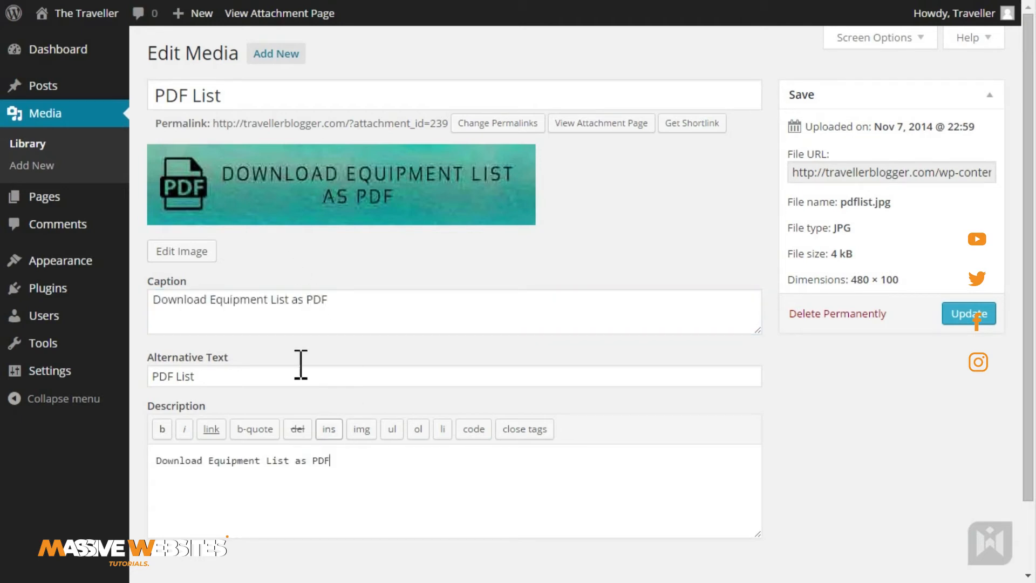
Crop the PDF List image to a selection of about 386 × 68 around the icon and most of the text, and save it.
left_click(215, 265)
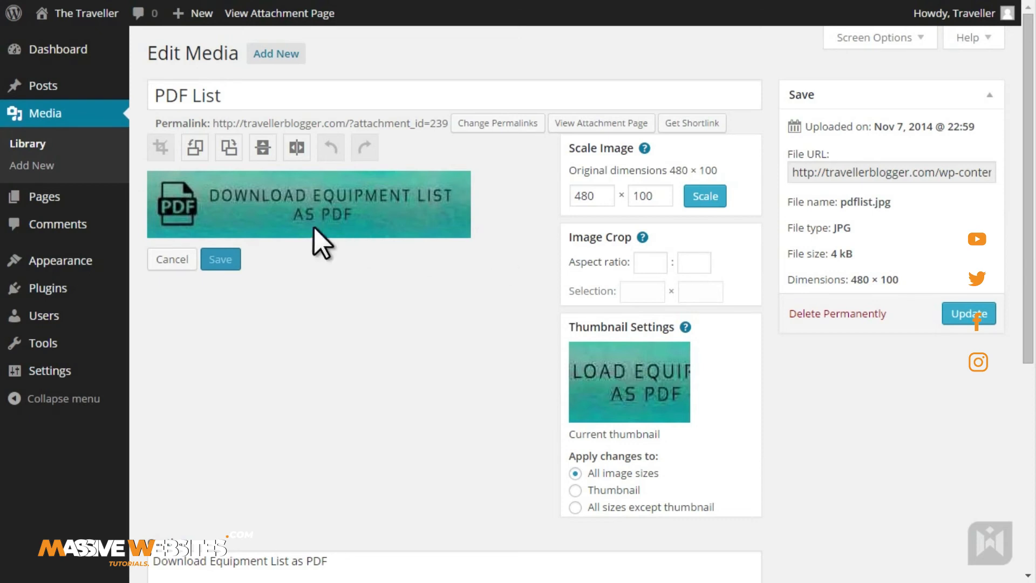
left_click_drag(153, 178, 413, 220)
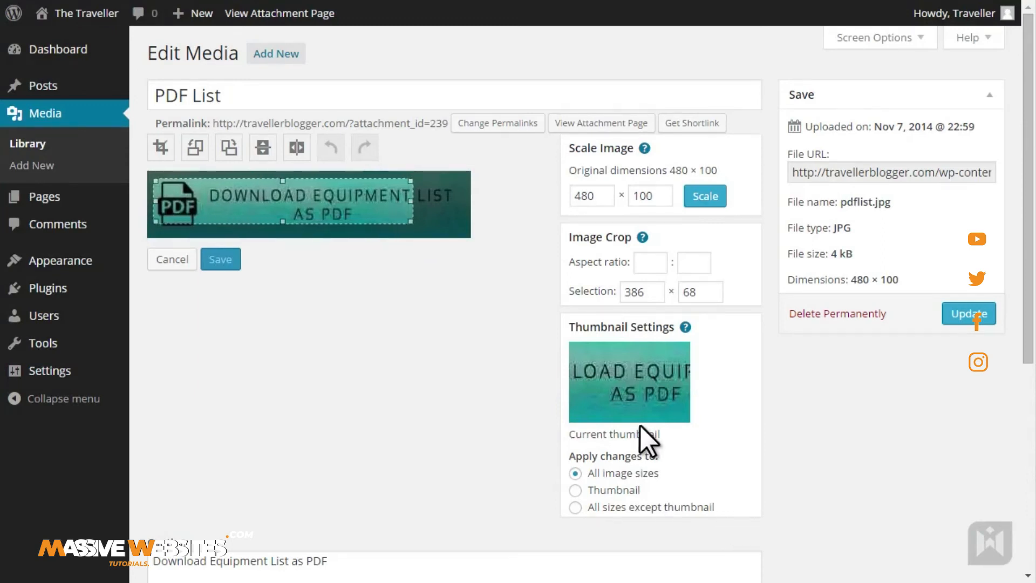
left_click(160, 145)
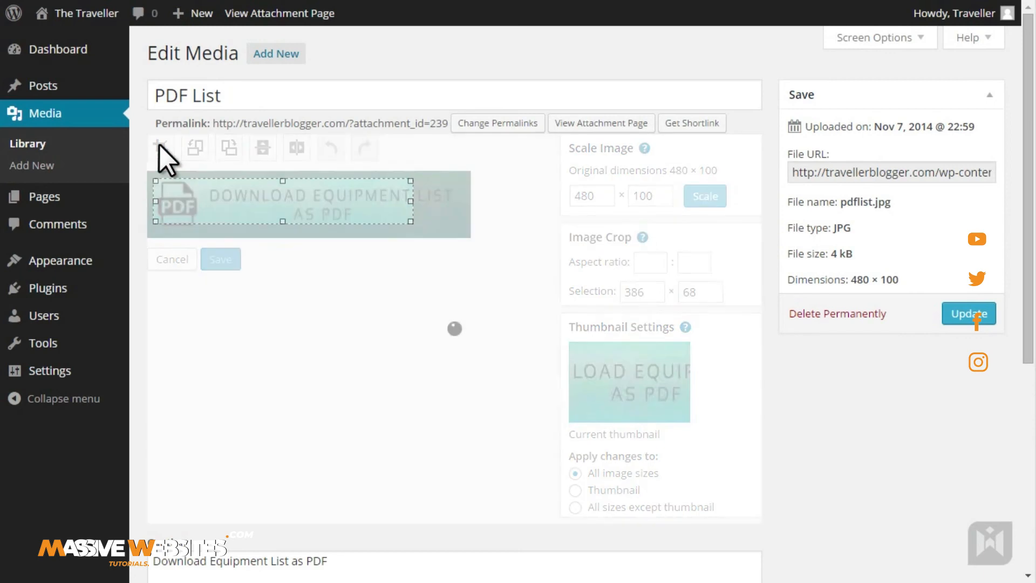
left_click(220, 247)
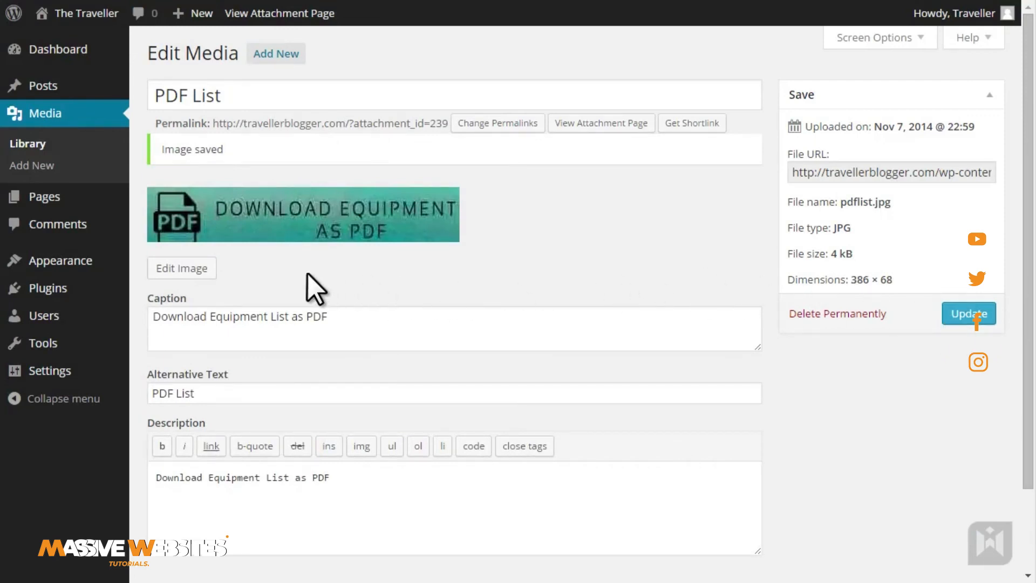
Restore the original PDF List image, save it, and update the media item.
left_click(202, 270)
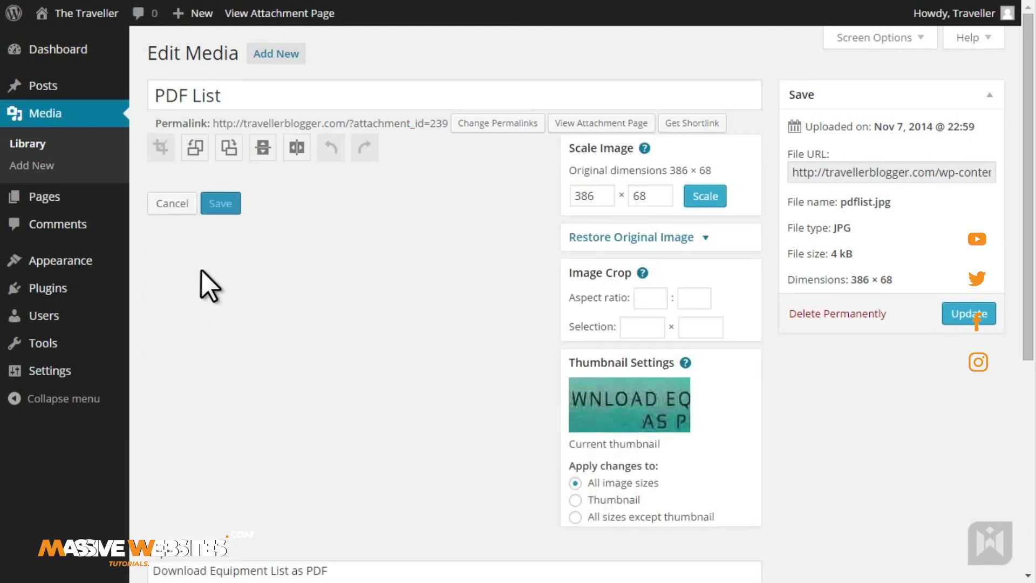
left_click(648, 238)
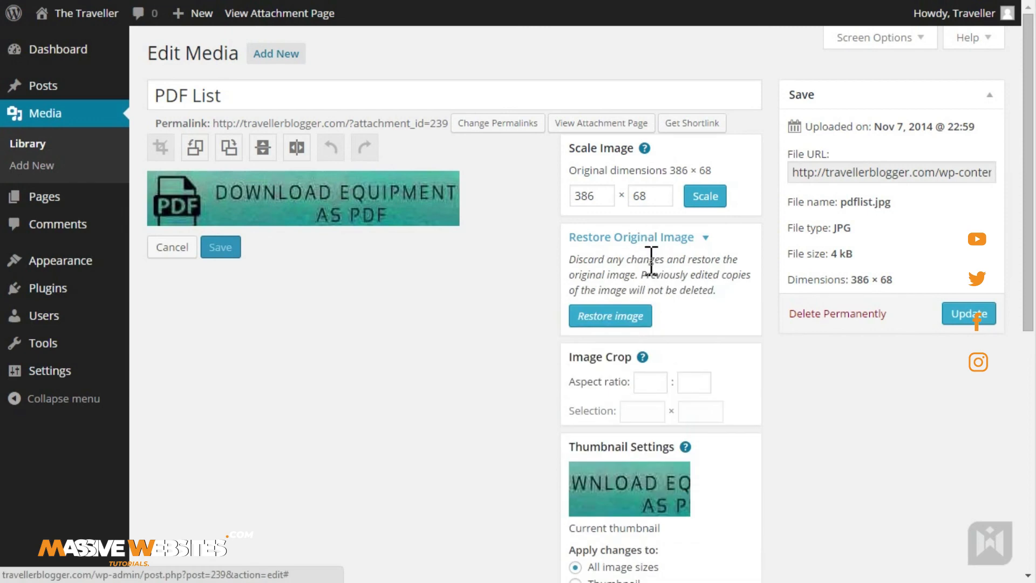
left_click(615, 317)
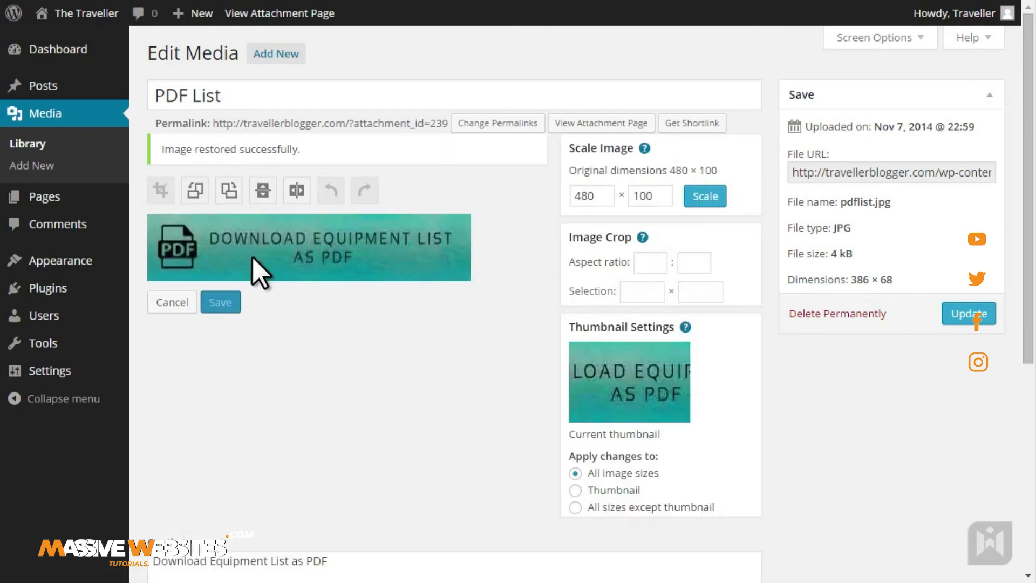
left_click(219, 303)
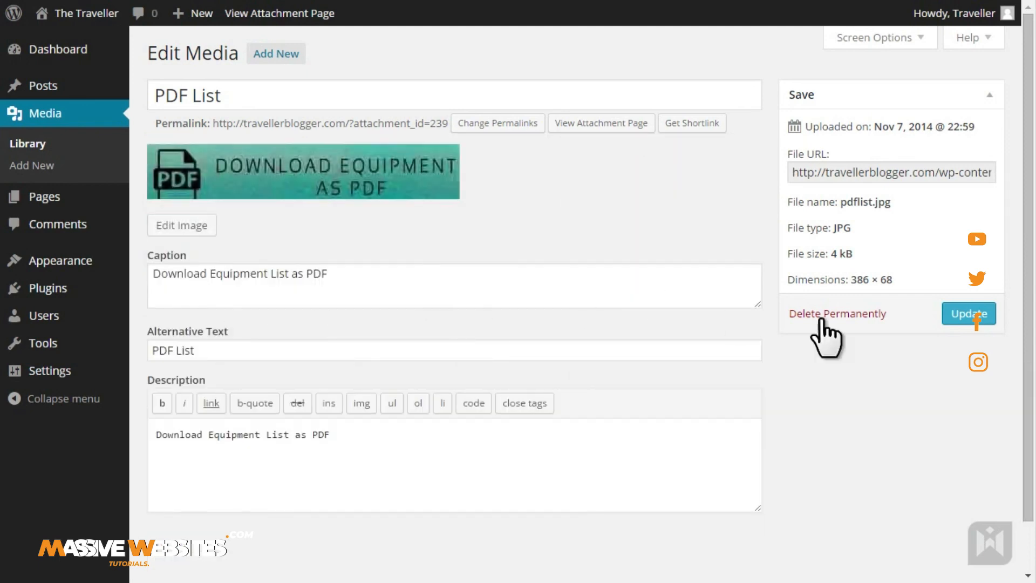
left_click(968, 316)
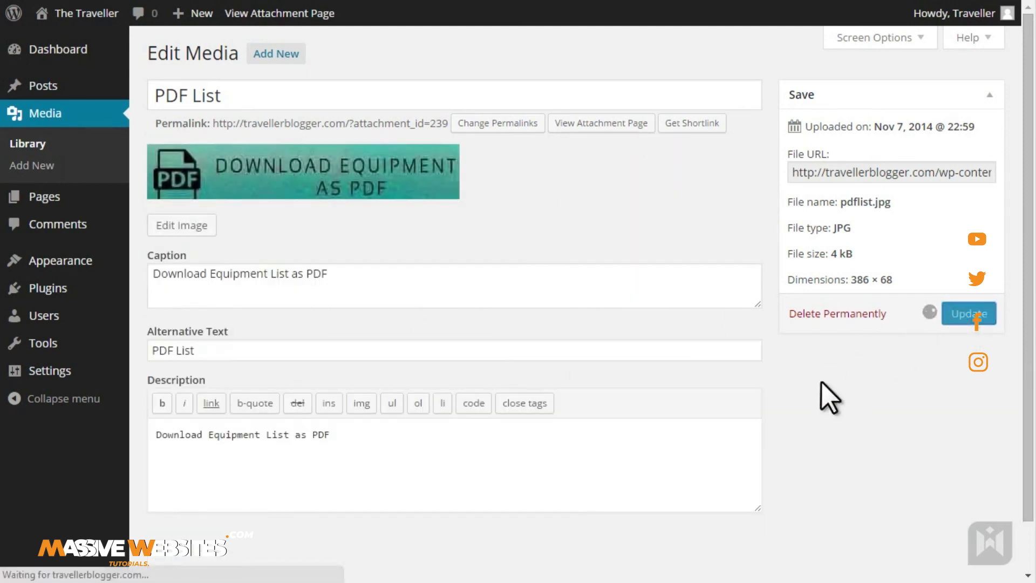